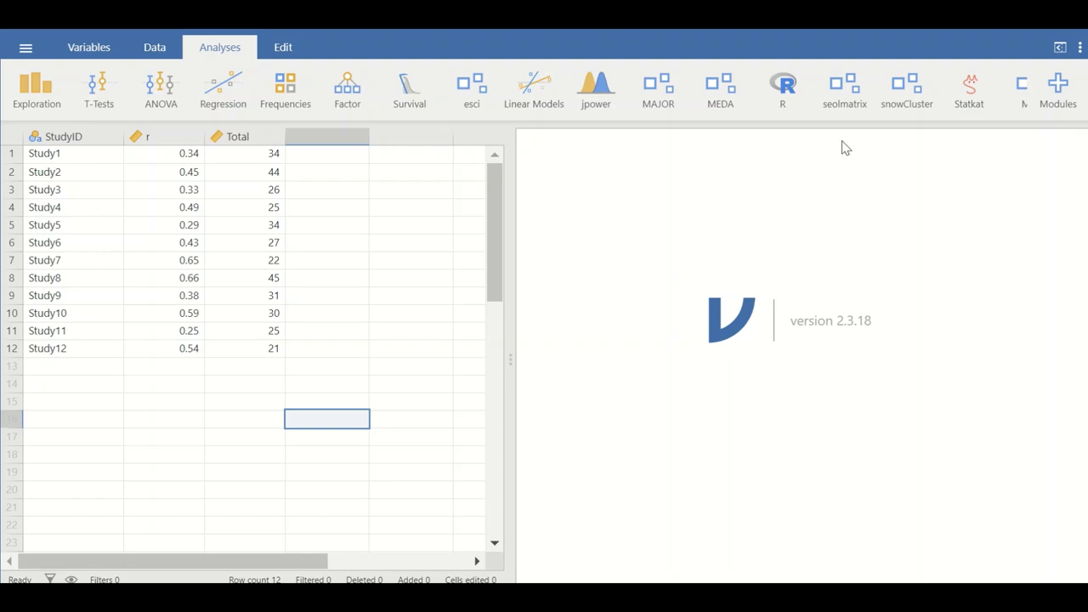
Check the installed modules and start a MAJOR meta-analysis for Correlation Coefficients (r, N).
{"action": "left_click", "coordinate": [1060, 104]}
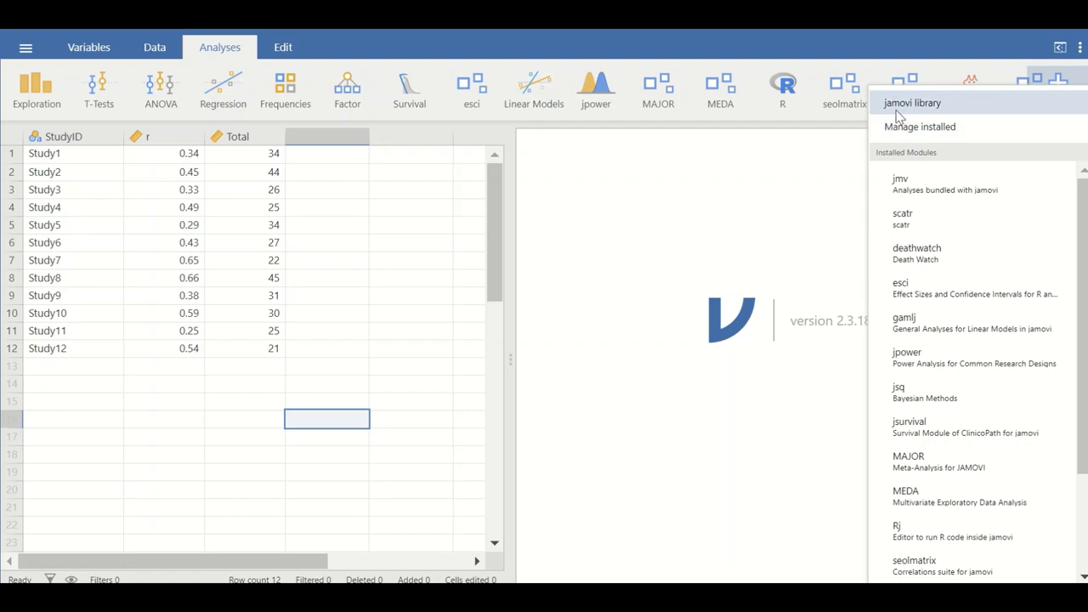
{"action": "left_click", "coordinate": [681, 172]}
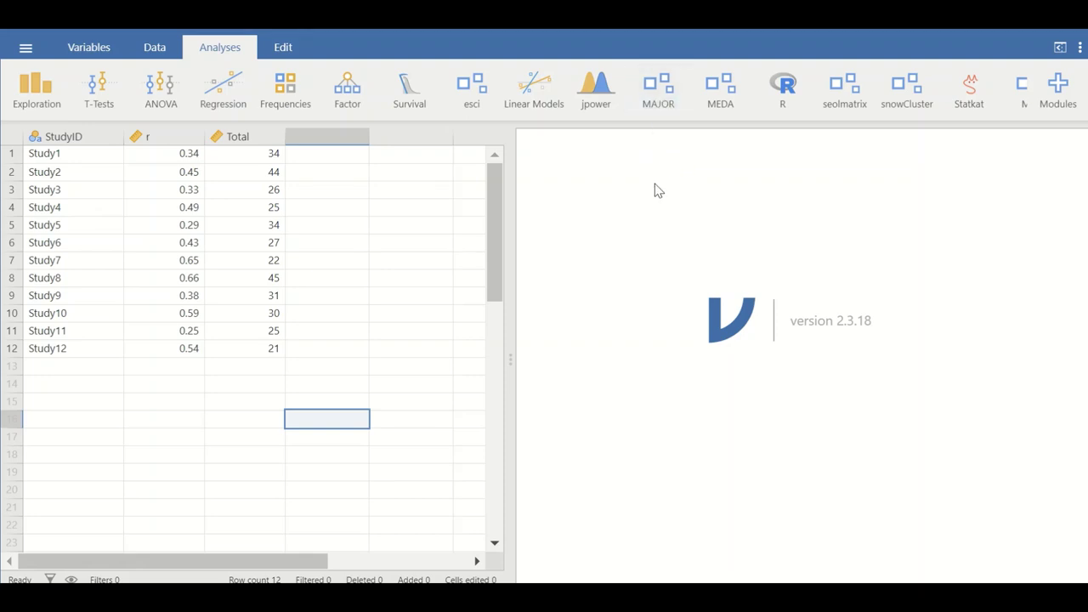
{"action": "left_click", "coordinate": [661, 103]}
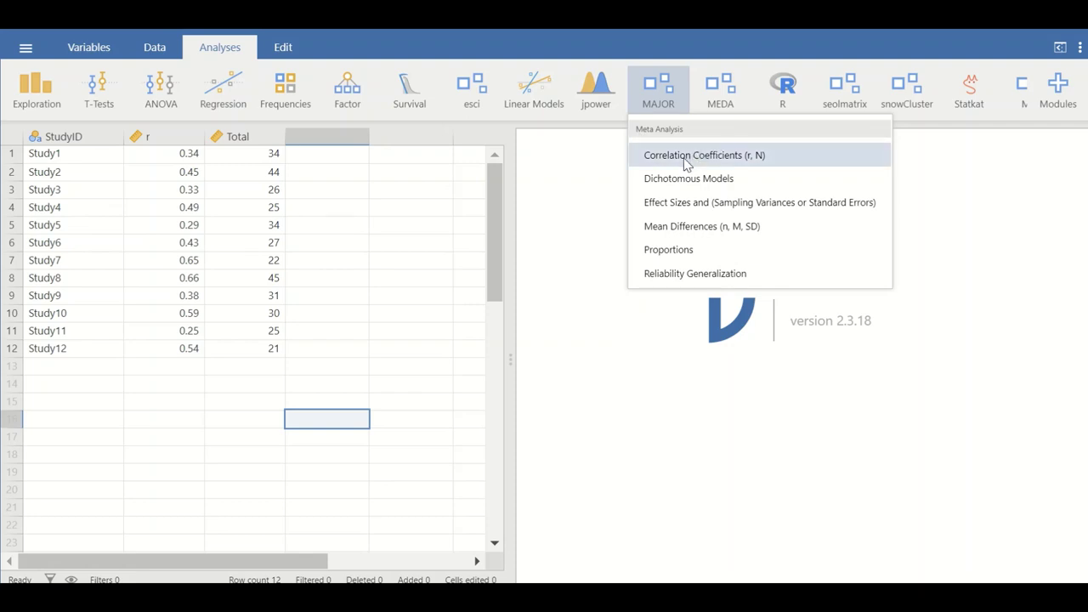
{"action": "left_click", "coordinate": [742, 162]}
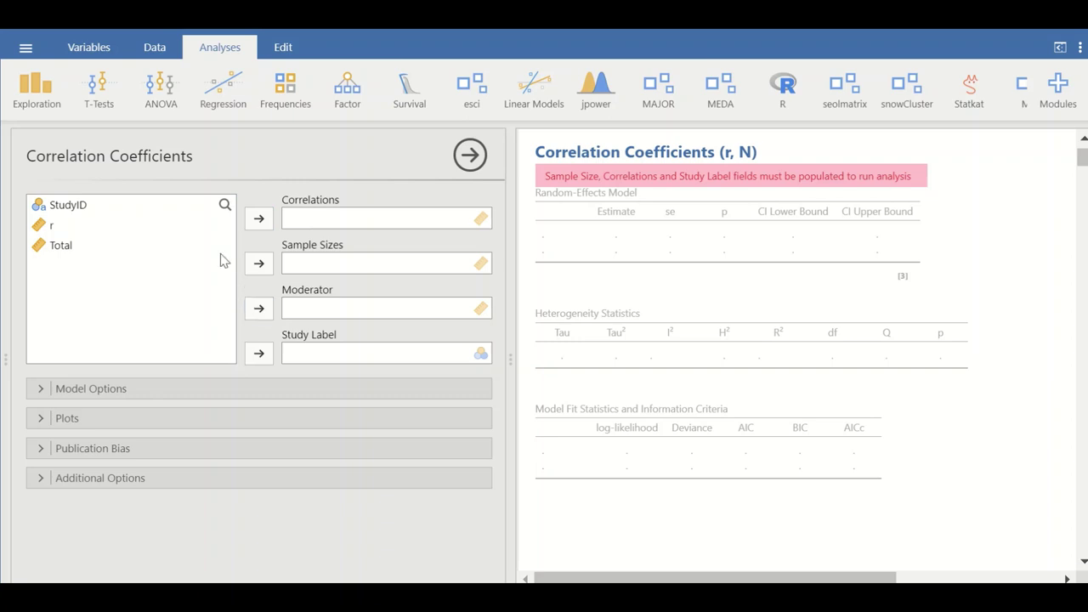
Assign StudyID as the study label, r as the correlations and Total as the sample sizes.
{"action": "left_click", "coordinate": [68, 209]}
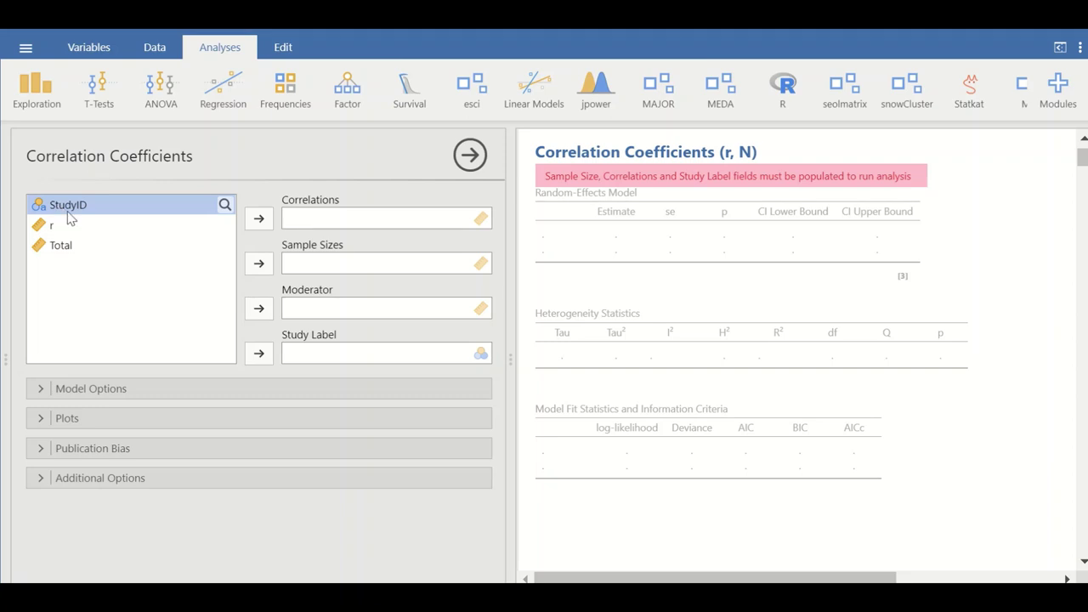
{"action": "left_click", "coordinate": [259, 353]}
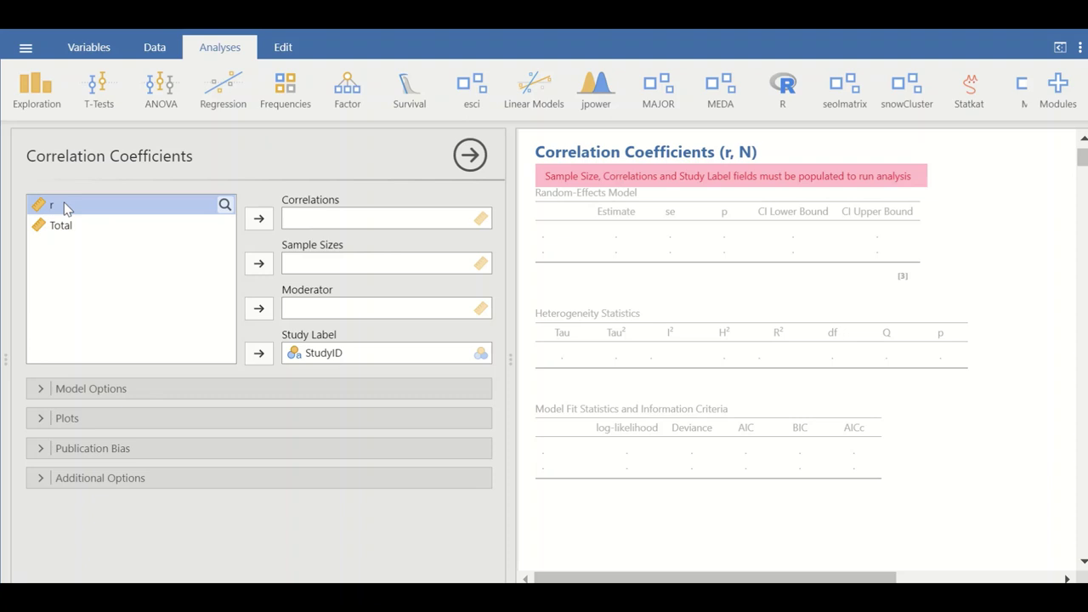
{"action": "left_click", "coordinate": [259, 220]}
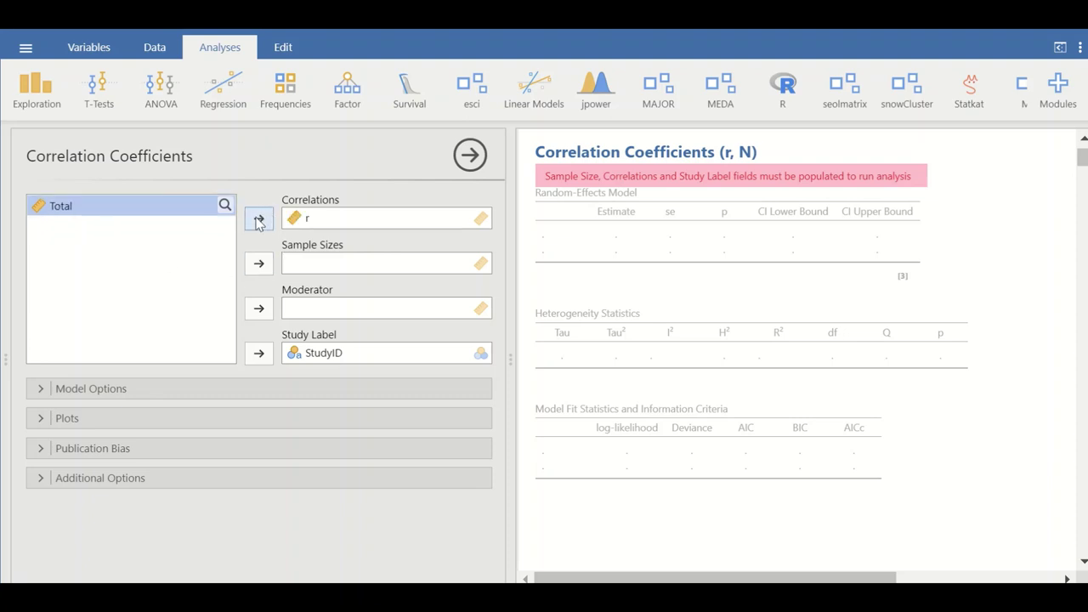
{"action": "left_click", "coordinate": [259, 264]}
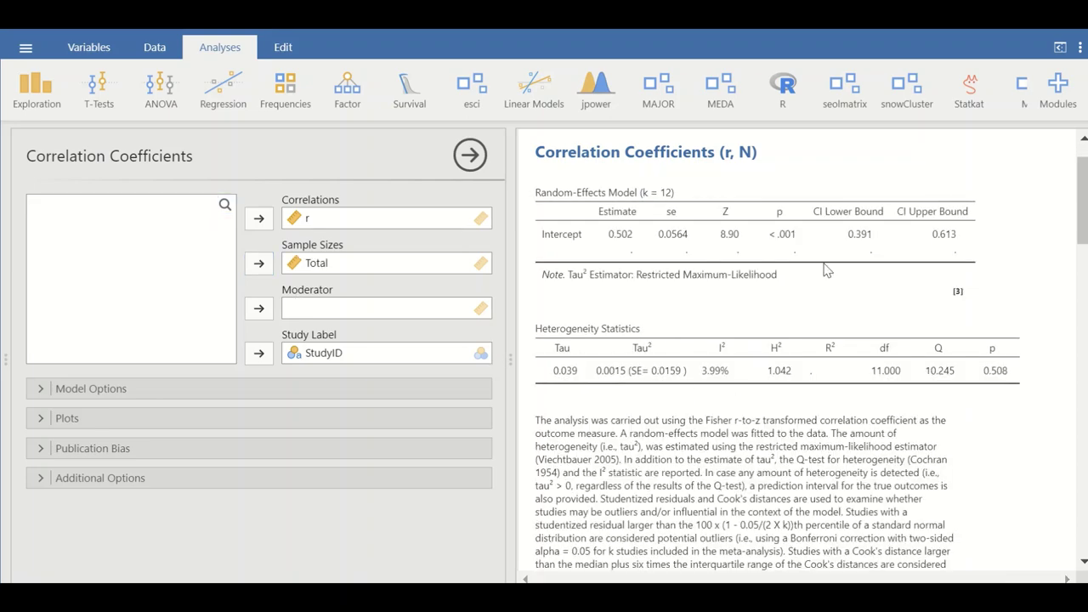
Skim the meta-analysis output from the model statistics and written summary through the forest plot to the funnel plot.
{"action": "scroll", "coordinate": [749, 245], "scroll_direction": "down", "scroll_amount": 3}
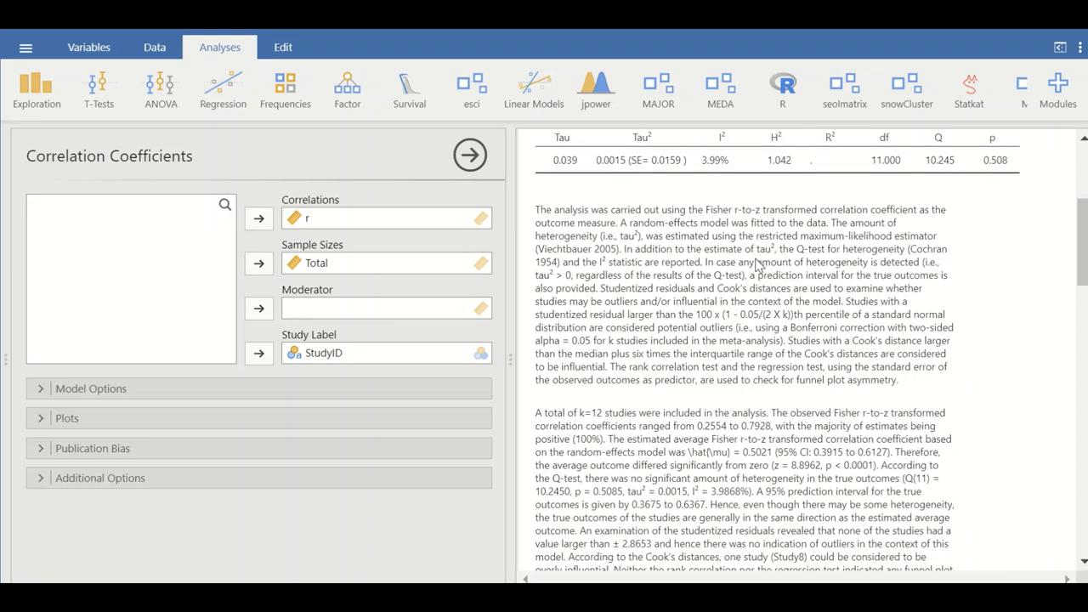
{"action": "scroll", "coordinate": [756, 265], "scroll_direction": "down", "scroll_amount": 2}
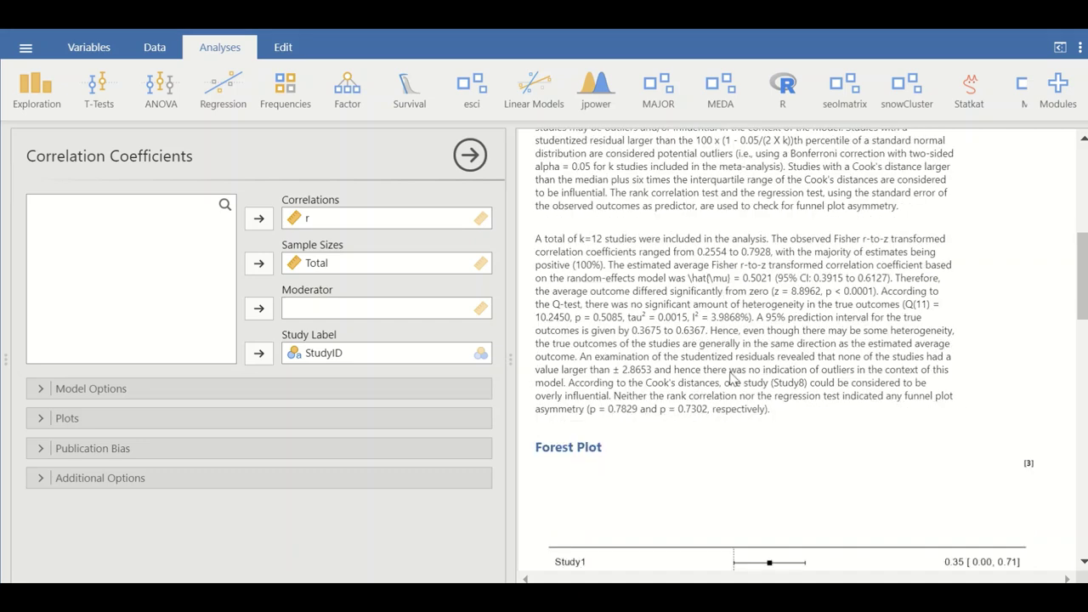
{"action": "scroll", "coordinate": [734, 374], "scroll_direction": "down", "scroll_amount": 3}
{"action": "scroll", "coordinate": [718, 352], "scroll_direction": "down", "scroll_amount": 5}
{"action": "scroll", "coordinate": [704, 333], "scroll_direction": "down", "scroll_amount": 10}
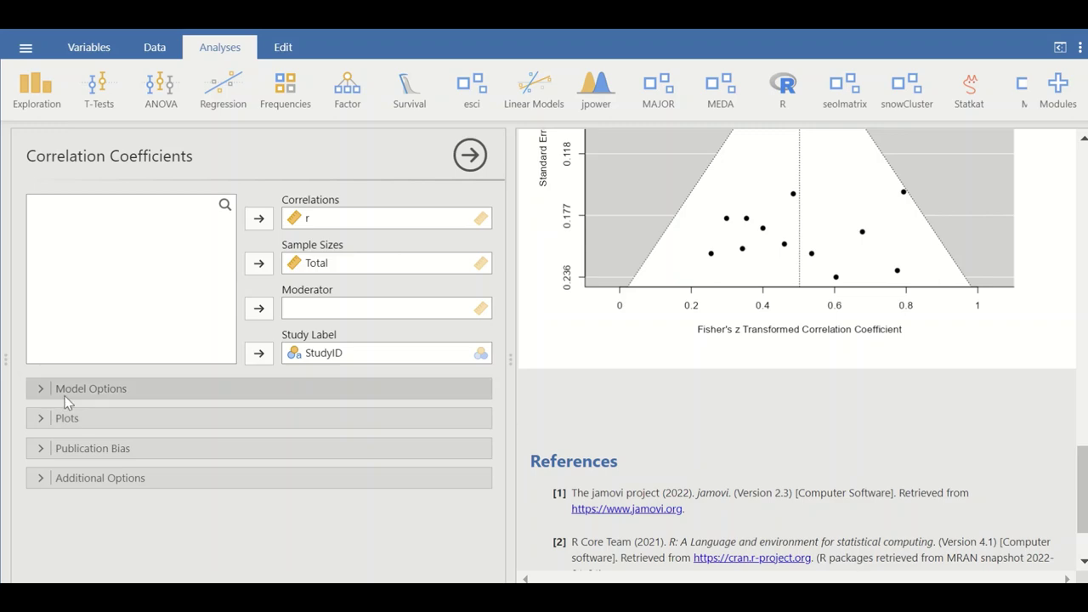
In the model options, choose Restricted Maximum-Likelihood as the estimator and Fisher's r-to-z transformed correlation coefficient as the model measure.
{"action": "left_click", "coordinate": [67, 392]}
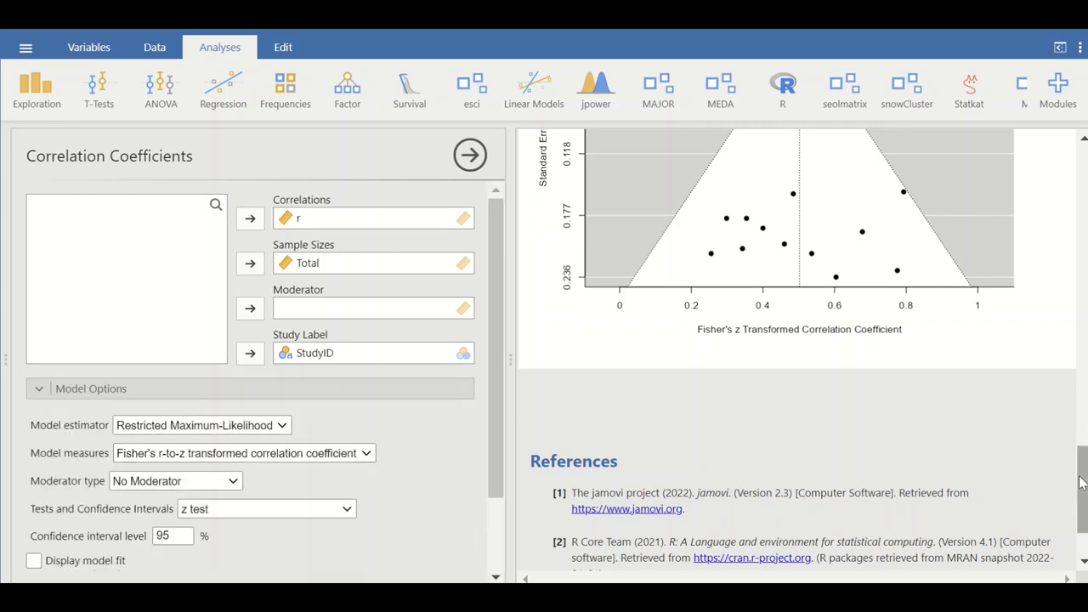
{"action": "left_click_drag", "start_coordinate": [1081, 484], "coordinate": [1069, 171]}
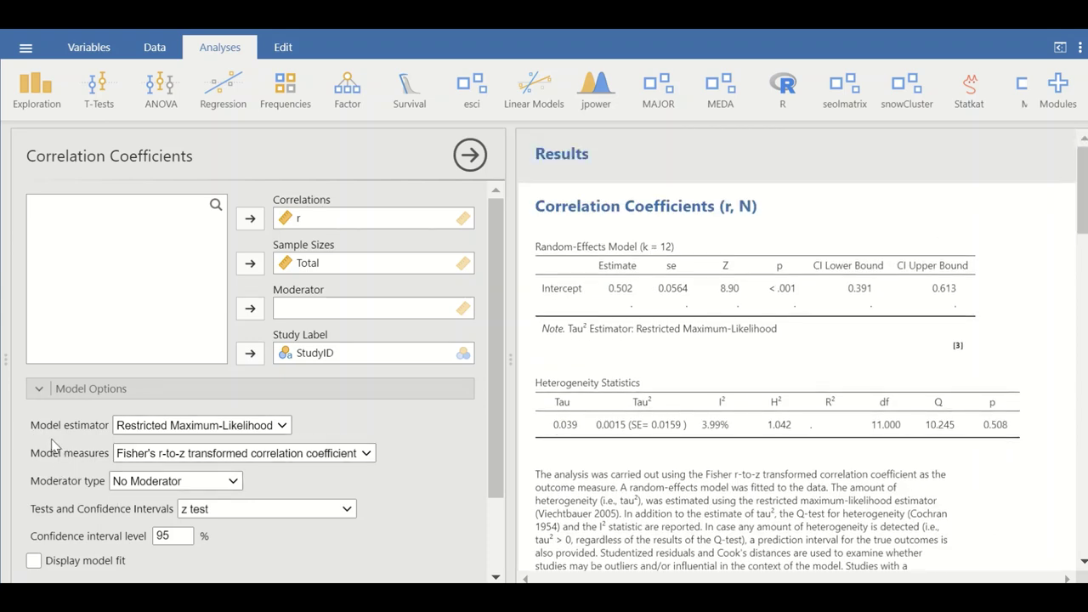
{"action": "left_click", "coordinate": [284, 425]}
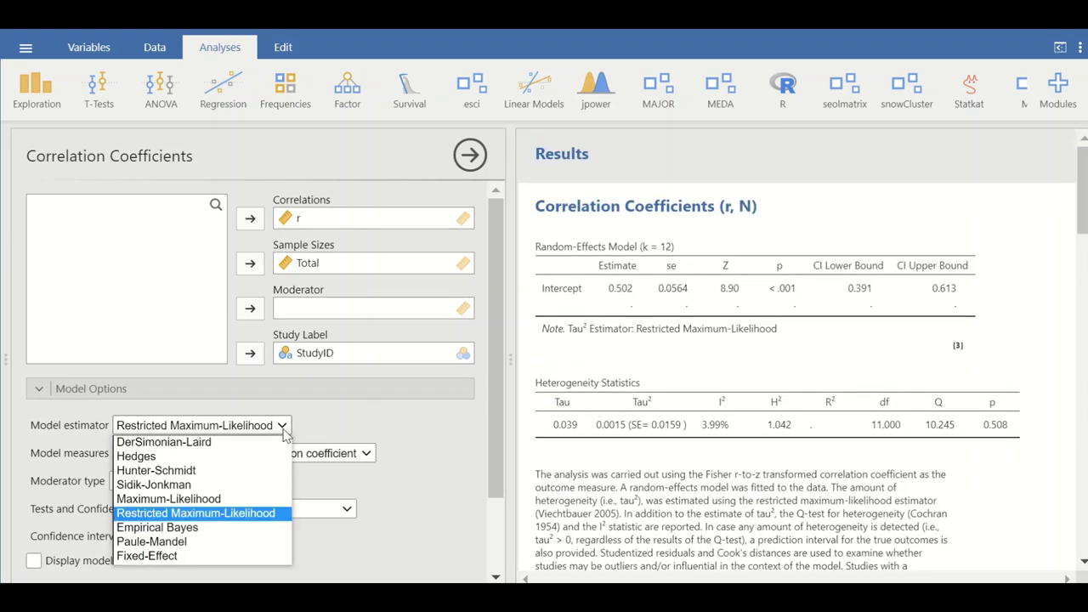
{"action": "left_click", "coordinate": [188, 514]}
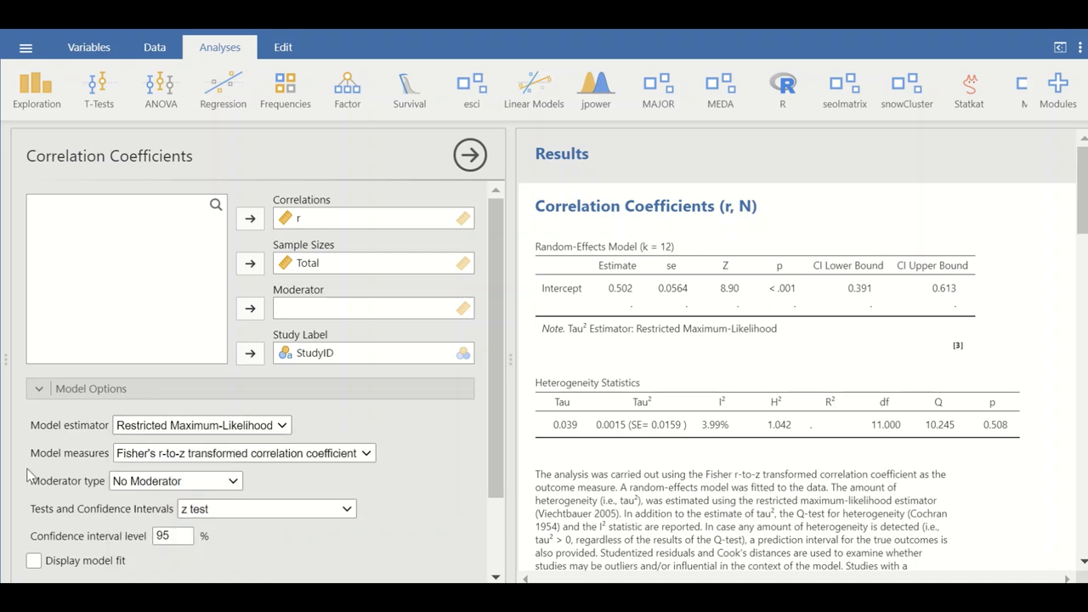
{"action": "left_click", "coordinate": [366, 453]}
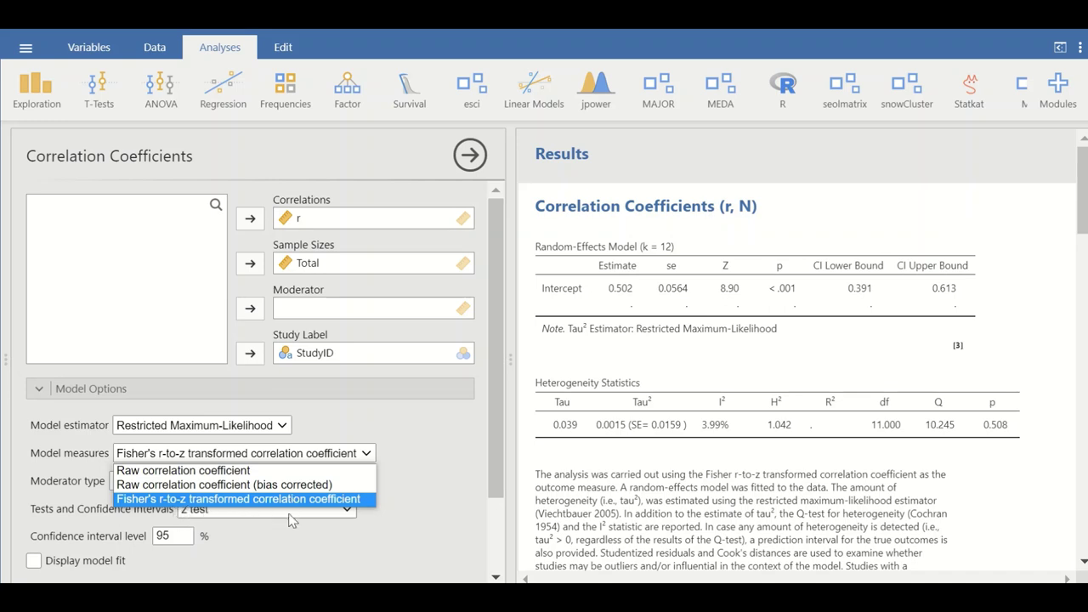
{"action": "left_click", "coordinate": [354, 501]}
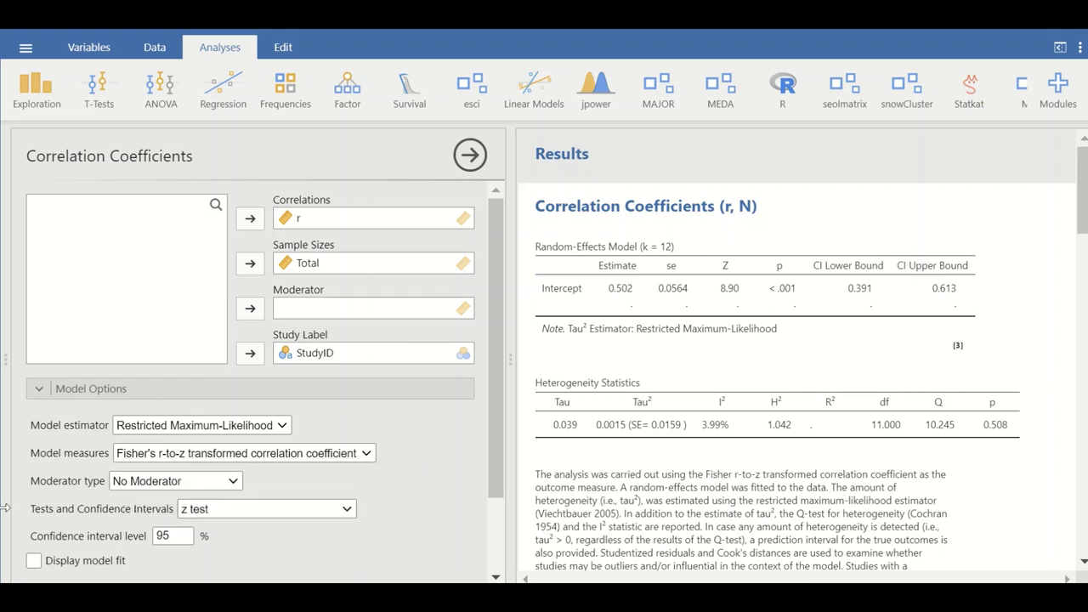
Expand and examine the Plots, Publication Bias and Additional Options settings of the correlation meta-analysis.
{"action": "scroll", "coordinate": [357, 506], "scroll_direction": "down", "scroll_amount": 2}
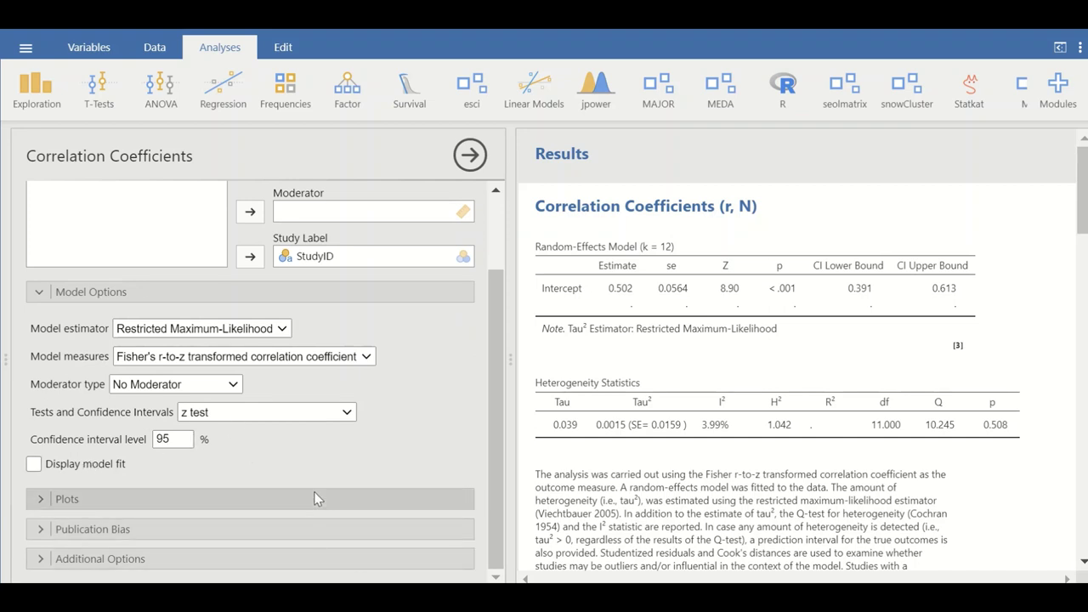
{"action": "left_click", "coordinate": [105, 499]}
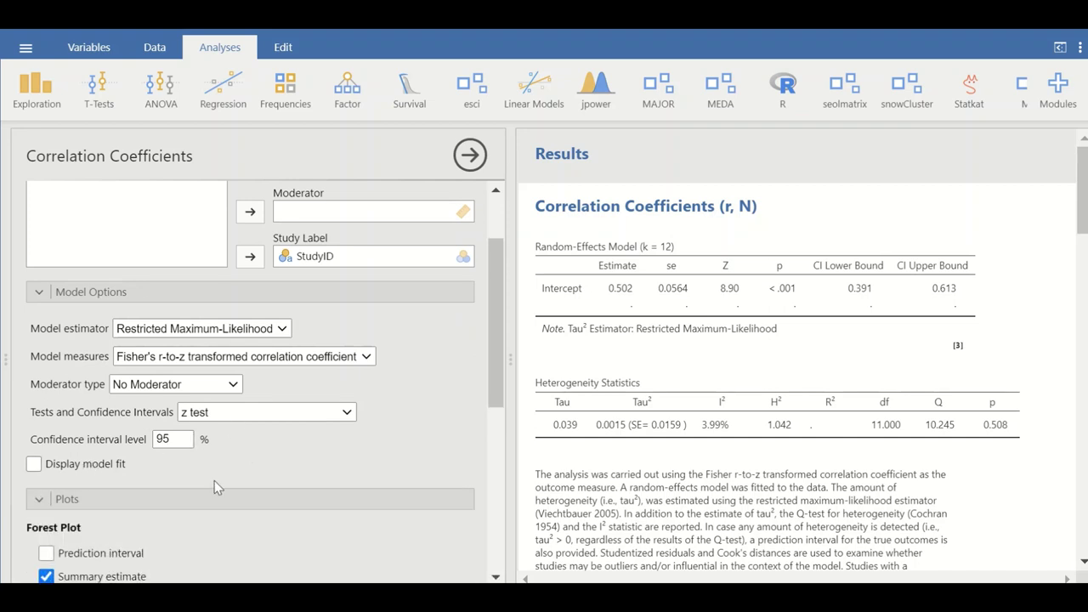
{"action": "scroll", "coordinate": [170, 417], "scroll_direction": "down", "scroll_amount": 2}
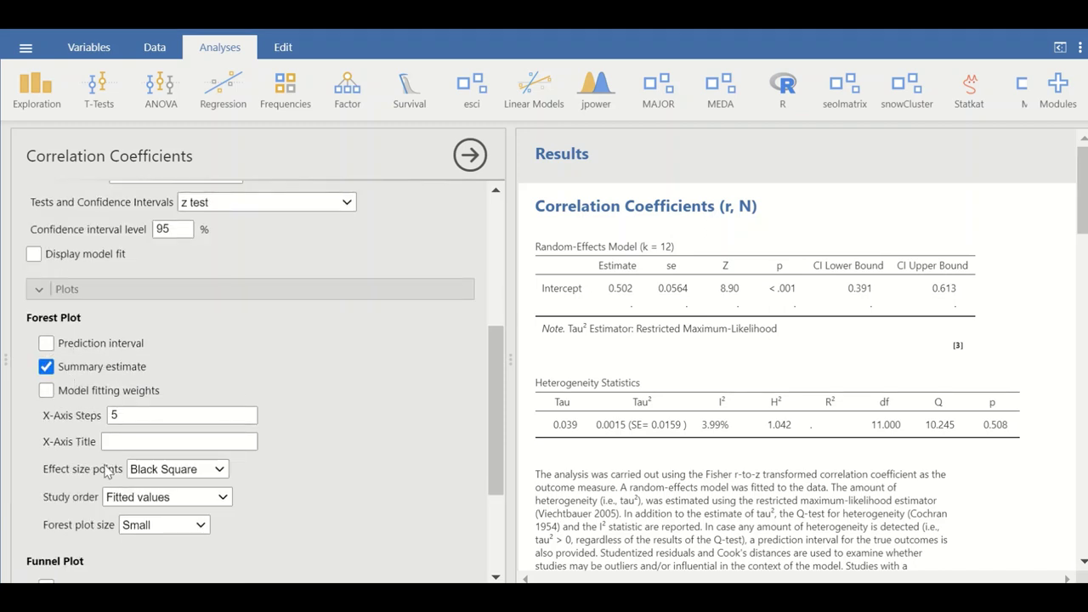
{"action": "scroll", "coordinate": [185, 492], "scroll_direction": "down", "scroll_amount": 2}
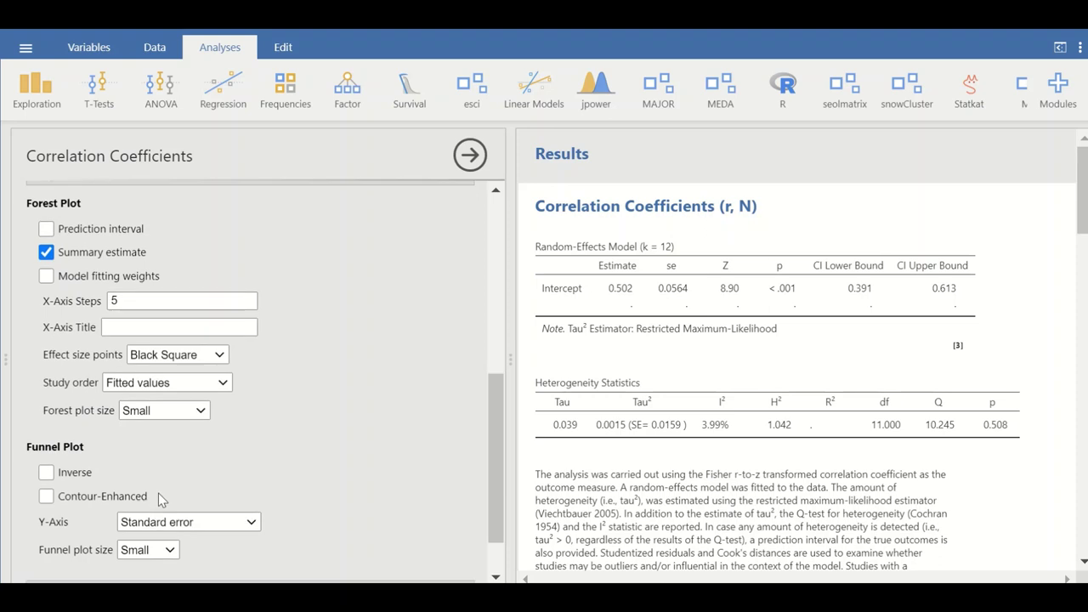
{"action": "scroll", "coordinate": [158, 493], "scroll_direction": "down", "scroll_amount": 2}
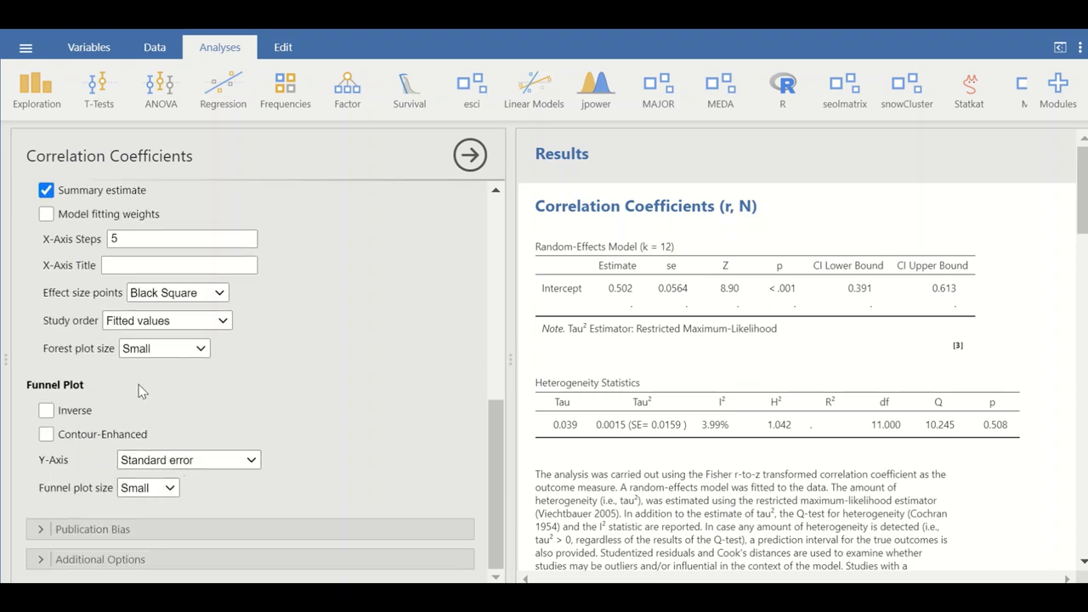
{"action": "left_click", "coordinate": [132, 529]}
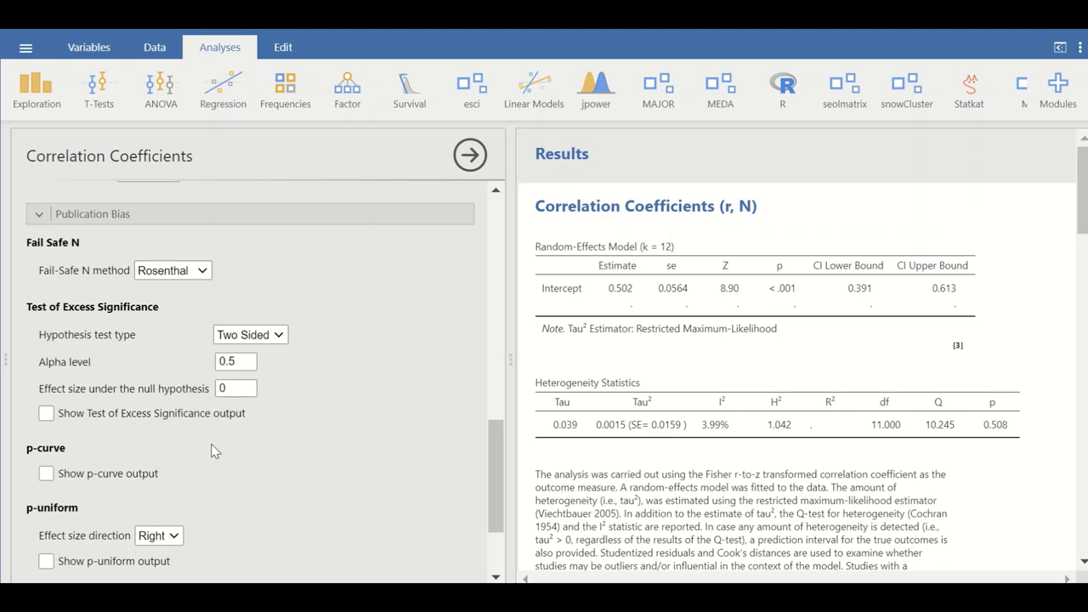
{"action": "scroll", "coordinate": [212, 451], "scroll_direction": "down", "scroll_amount": 3}
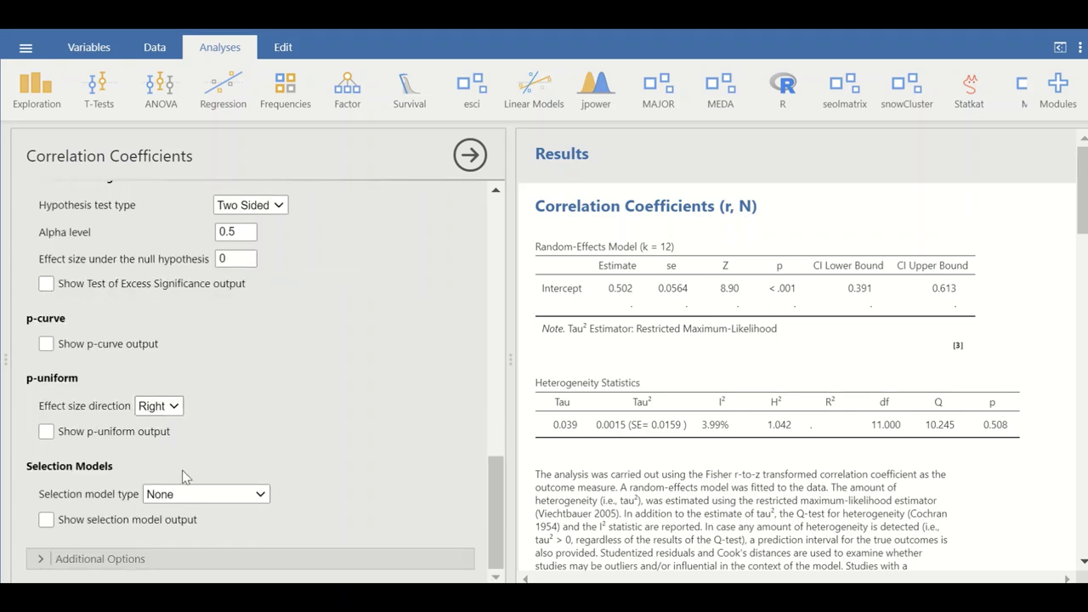
{"action": "left_click", "coordinate": [113, 554]}
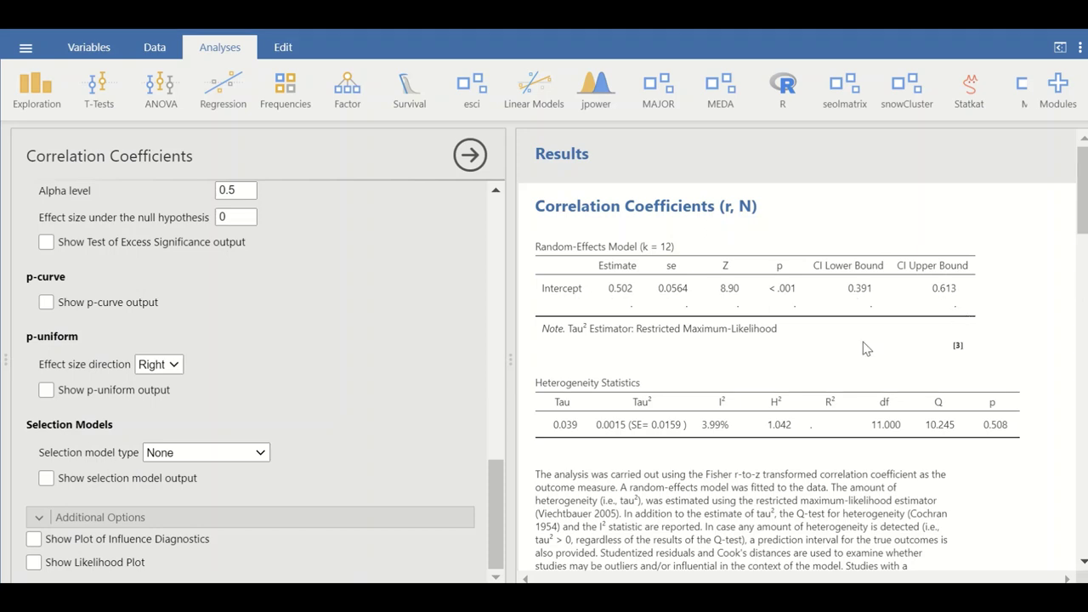
Examine the random-effects model, heterogeneity statistics, written summary and forest plot in the results.
{"action": "scroll", "coordinate": [755, 374], "scroll_direction": "down", "scroll_amount": 3}
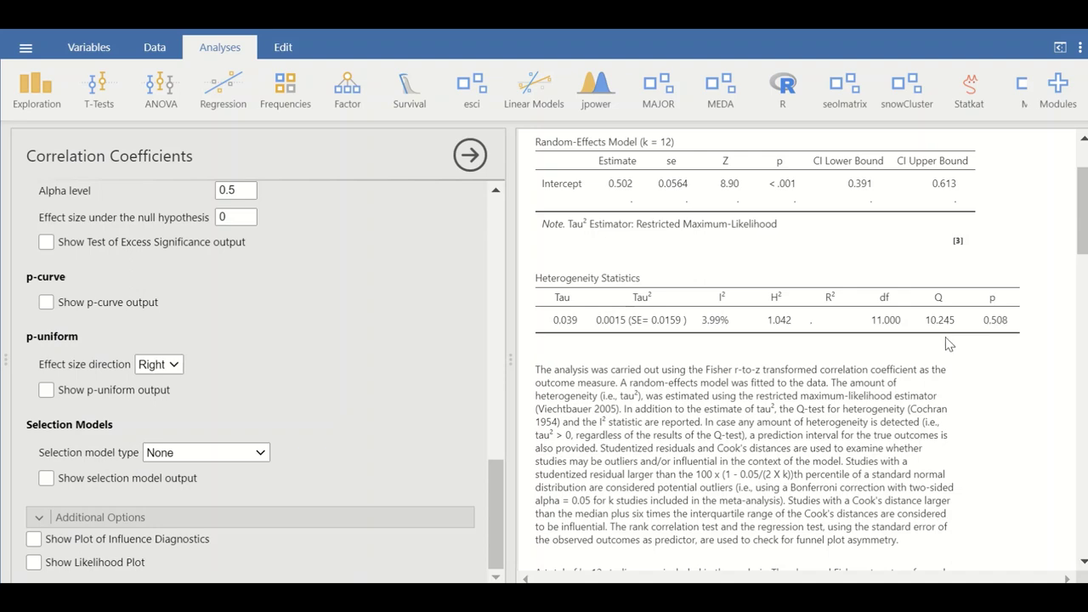
{"action": "scroll", "coordinate": [952, 341], "scroll_direction": "down", "scroll_amount": 5}
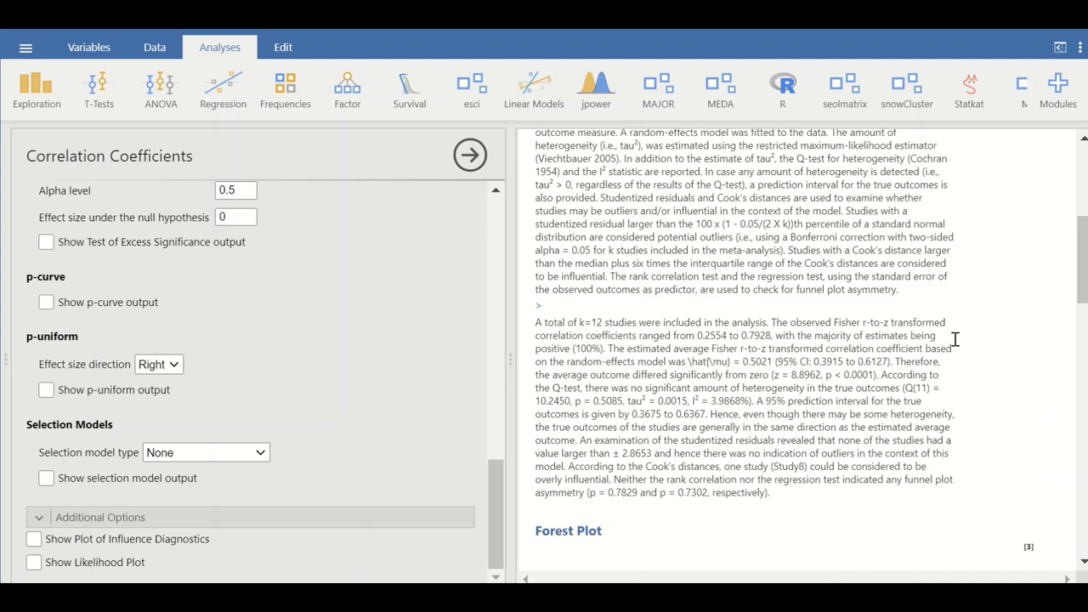
{"action": "scroll", "coordinate": [954, 339], "scroll_direction": "down", "scroll_amount": 5}
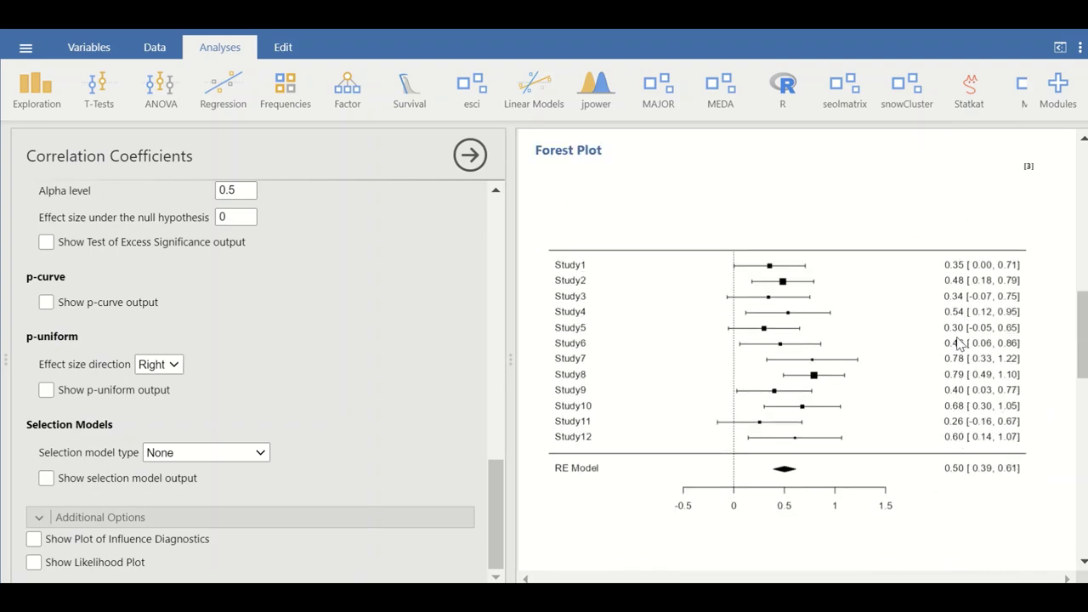
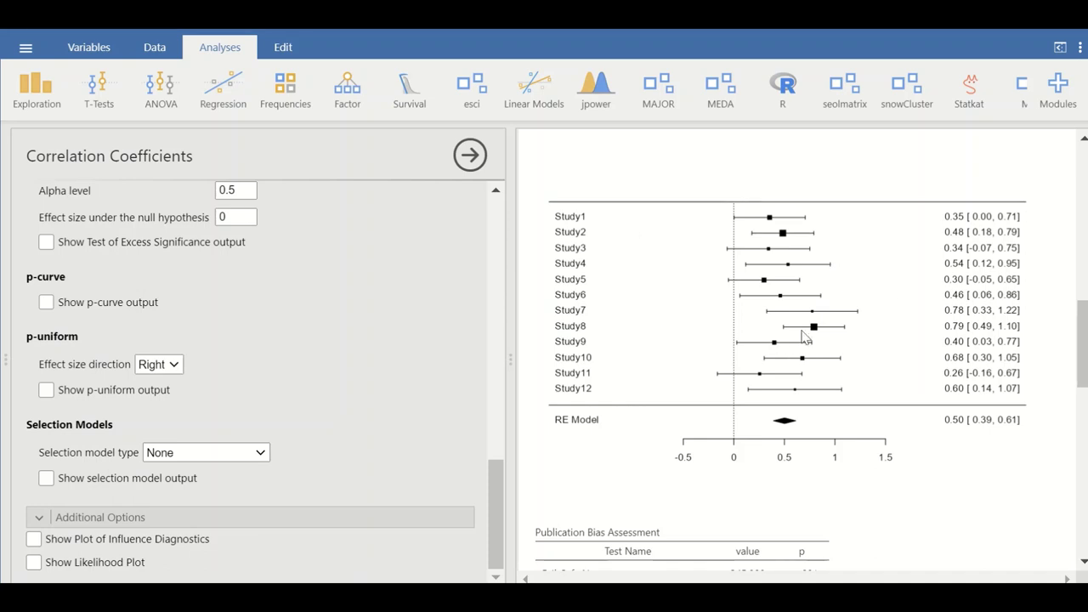
{"action": "scroll", "coordinate": [791, 311], "scroll_direction": "down", "scroll_amount": 1}
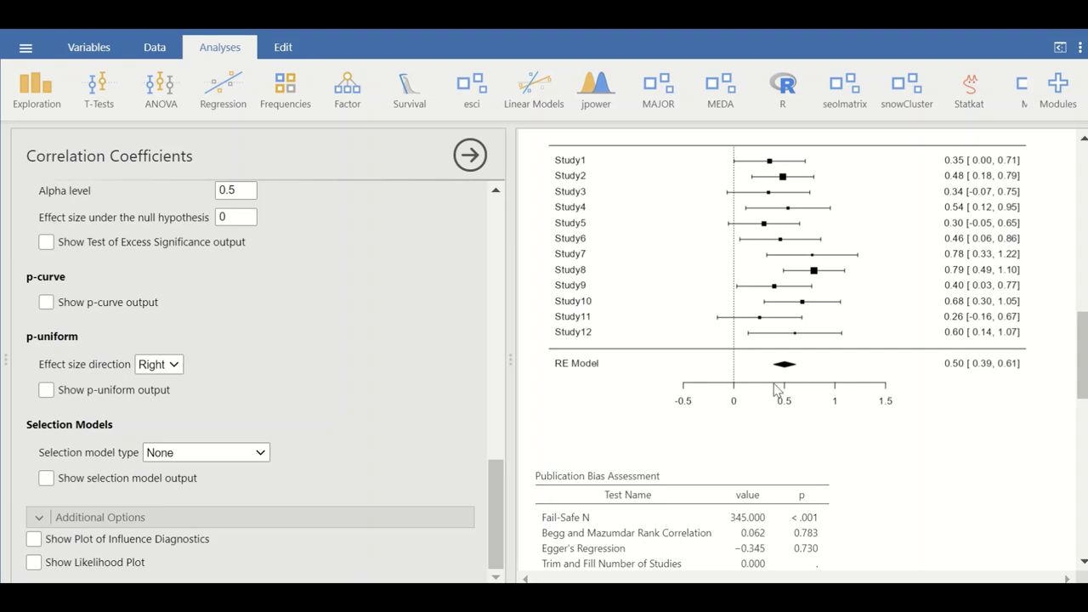
Examine the publication bias assessment table and compare it with the funnel plot.
{"action": "scroll", "coordinate": [776, 384], "scroll_direction": "down", "scroll_amount": 2}
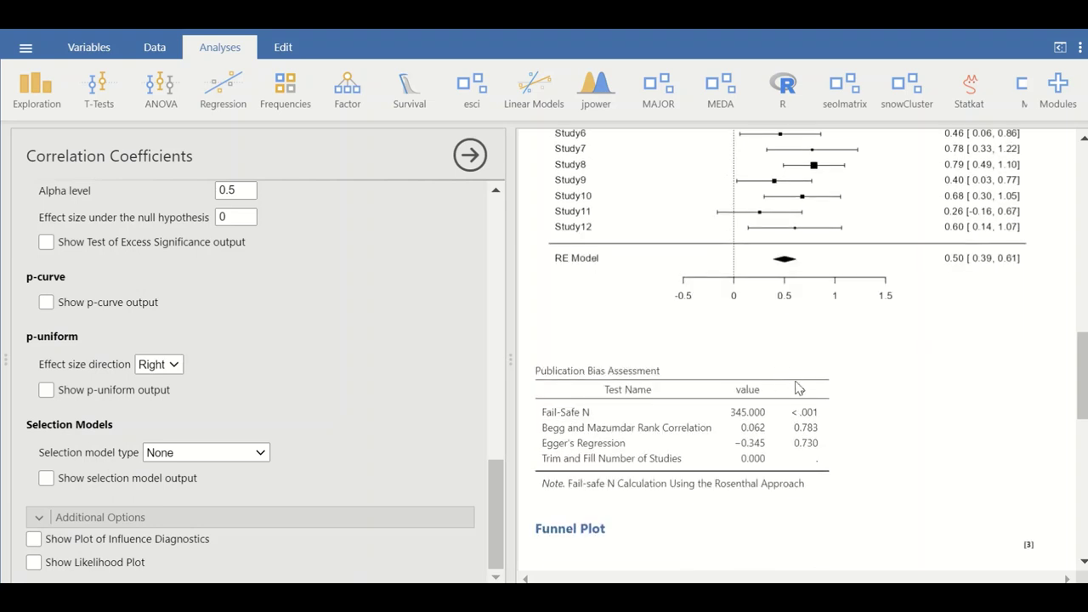
{"action": "scroll", "coordinate": [779, 391], "scroll_direction": "down", "scroll_amount": 2}
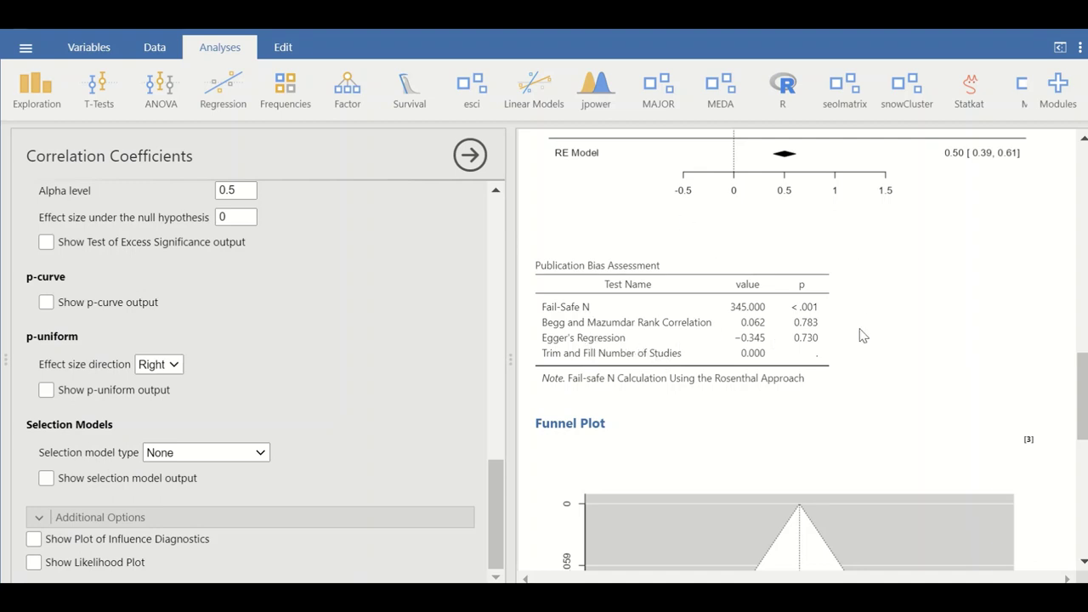
{"action": "scroll", "coordinate": [821, 237], "scroll_direction": "down", "scroll_amount": 2}
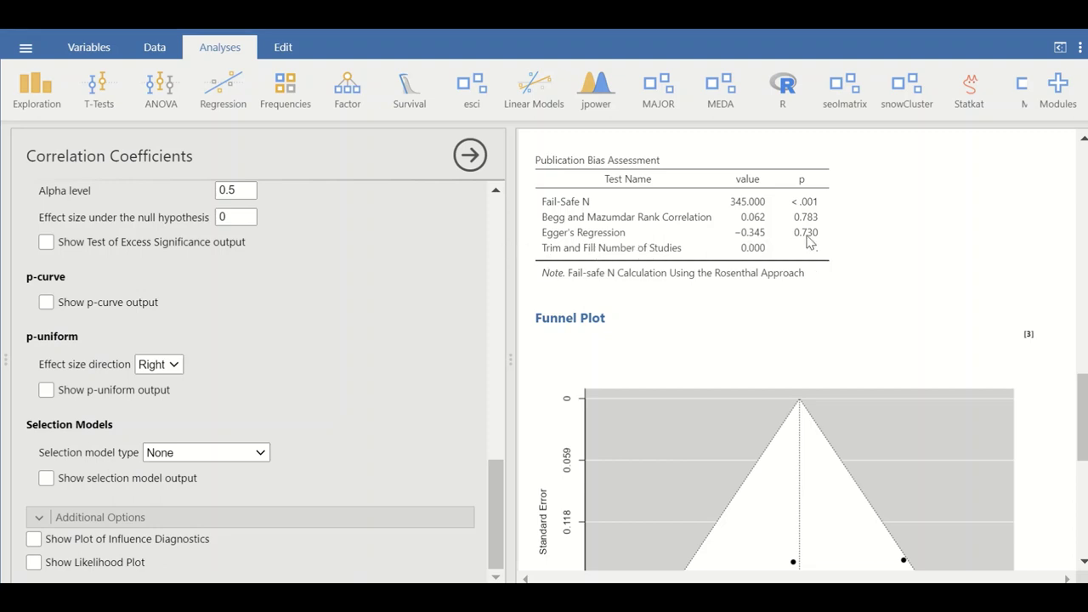
{"action": "scroll", "coordinate": [848, 291], "scroll_direction": "down", "scroll_amount": 4}
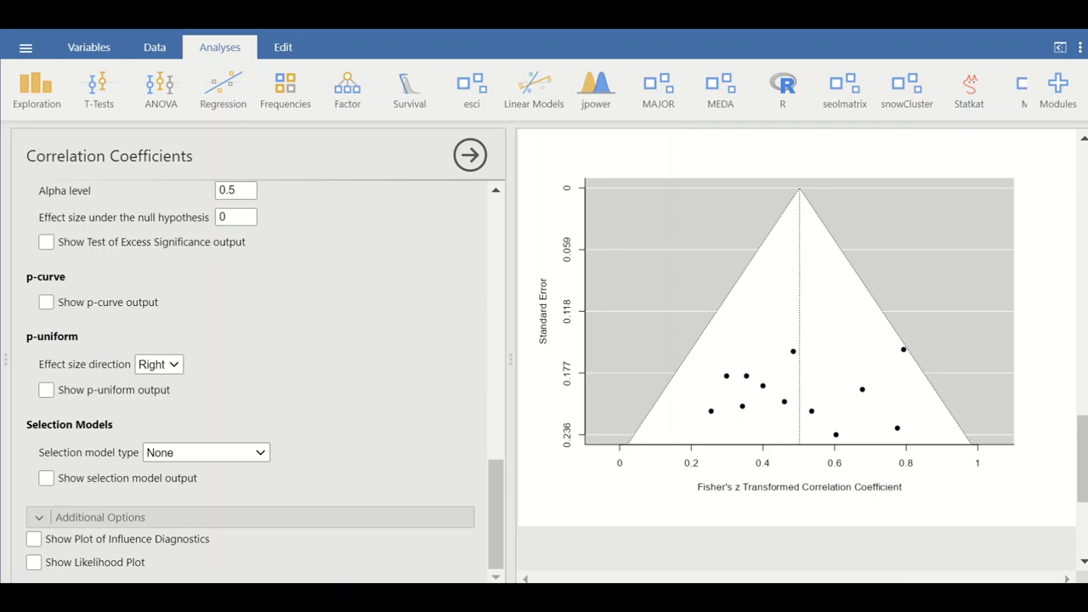
{"action": "left_click", "coordinate": [1084, 139]}
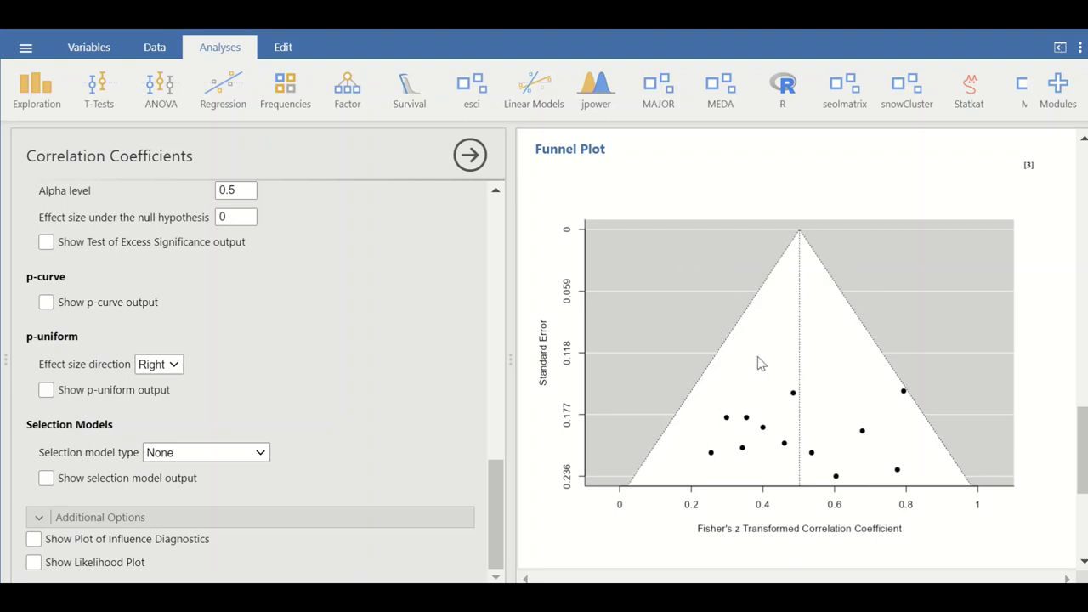
{"action": "scroll", "coordinate": [755, 380], "scroll_direction": "up", "scroll_amount": 3}
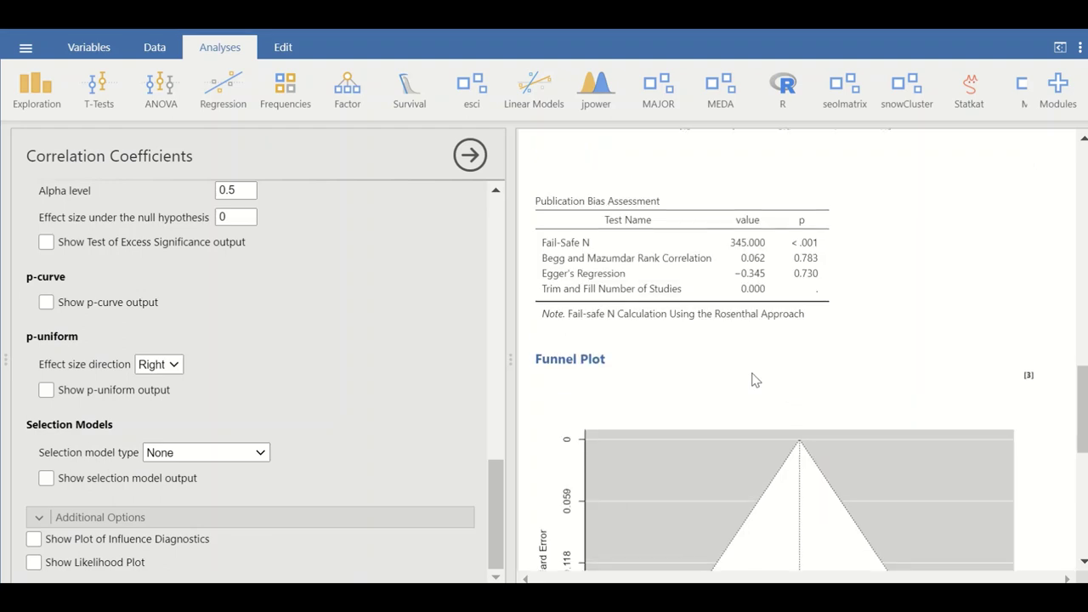